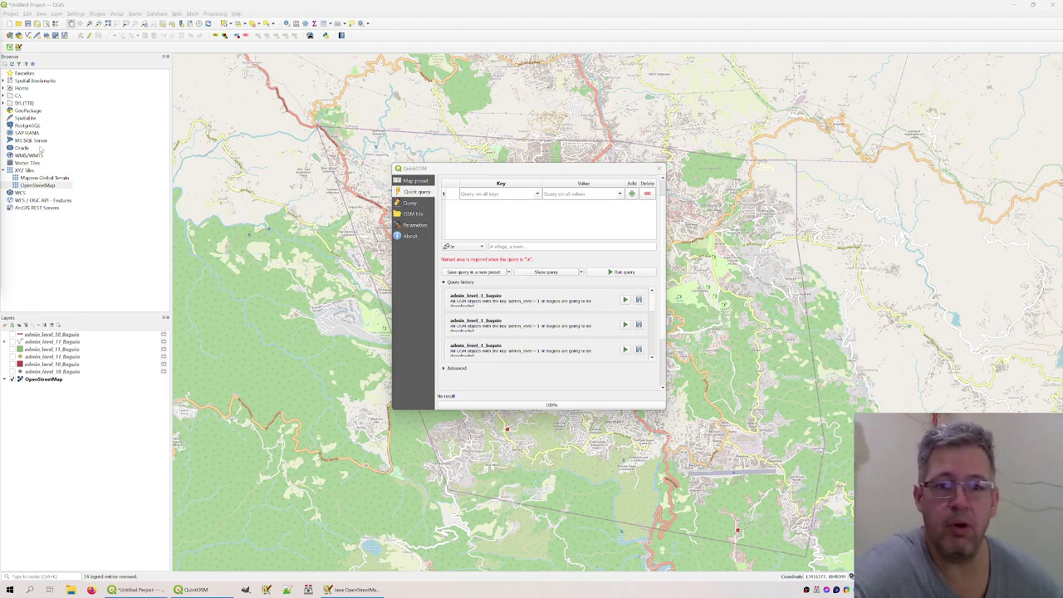
# - In QuickOSM, enter Baguio as the place, taxon as the key and Phyllostachys edulis as the value
pyautogui.click(499, 246)
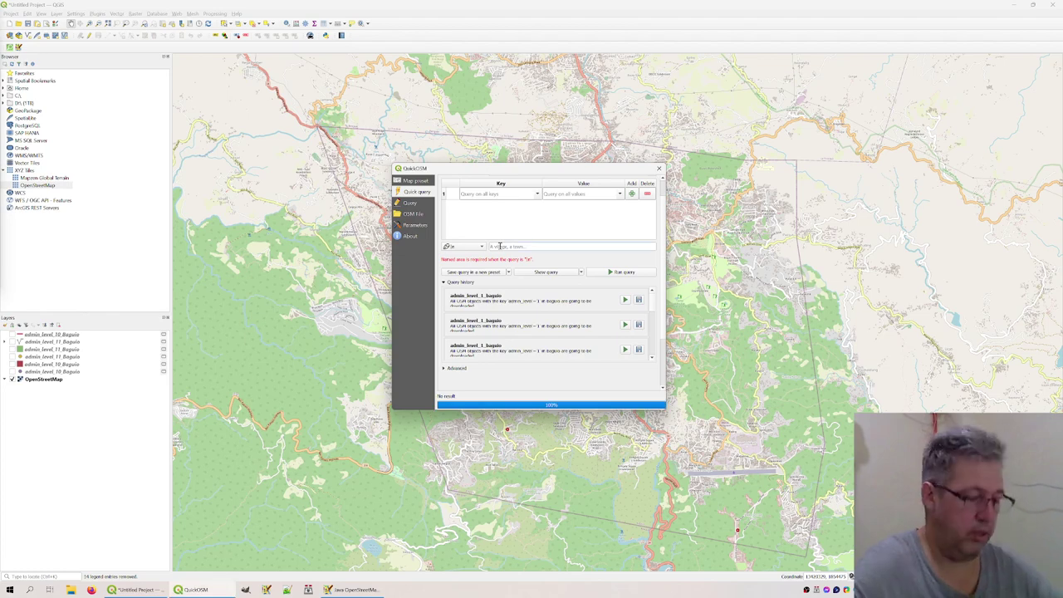
pyautogui.write('baguio')
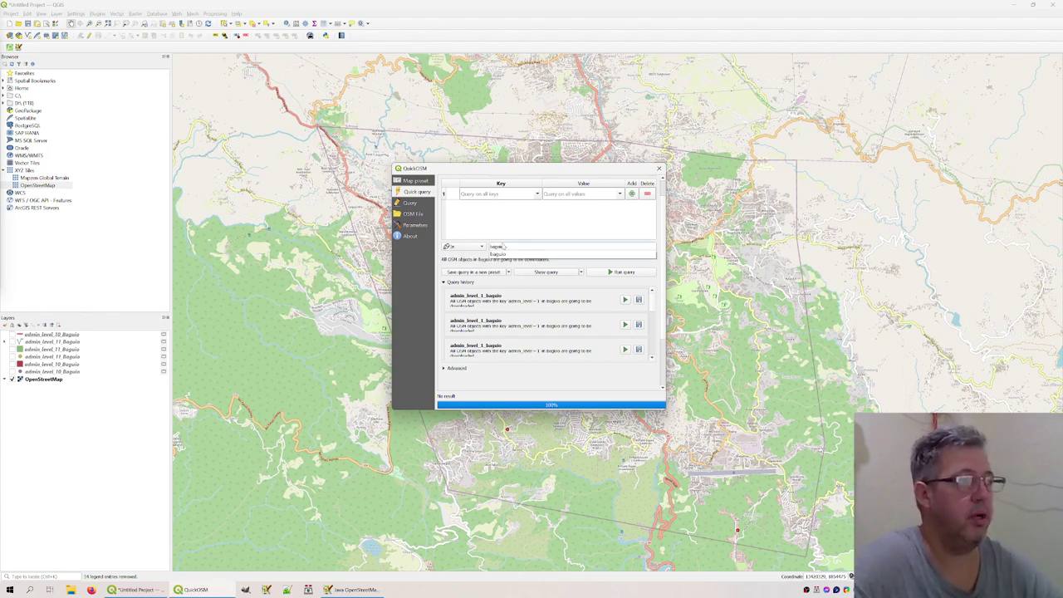
pyautogui.click(499, 194)
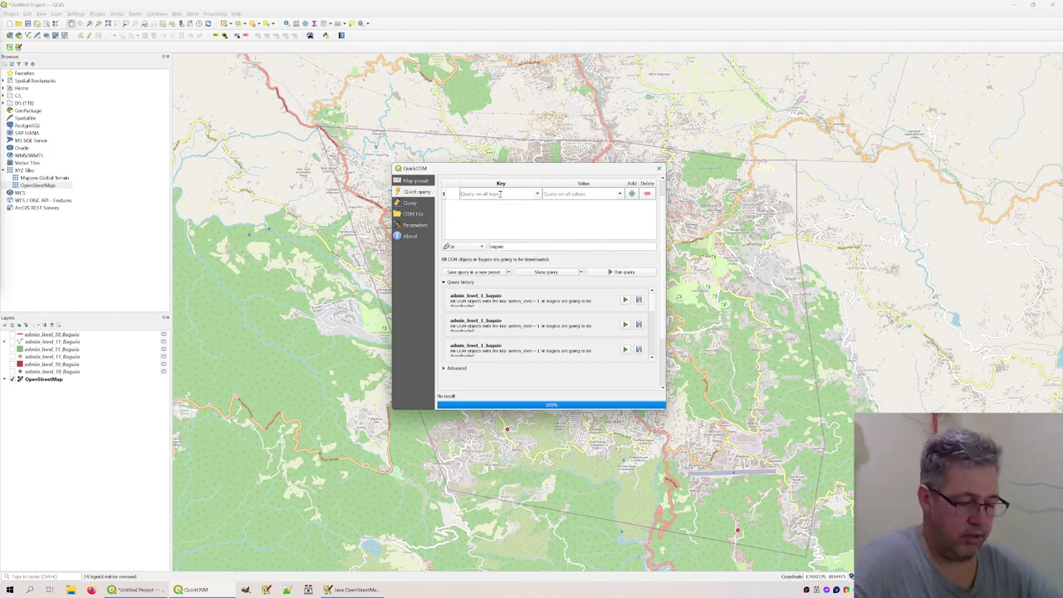
pyautogui.write('boun')
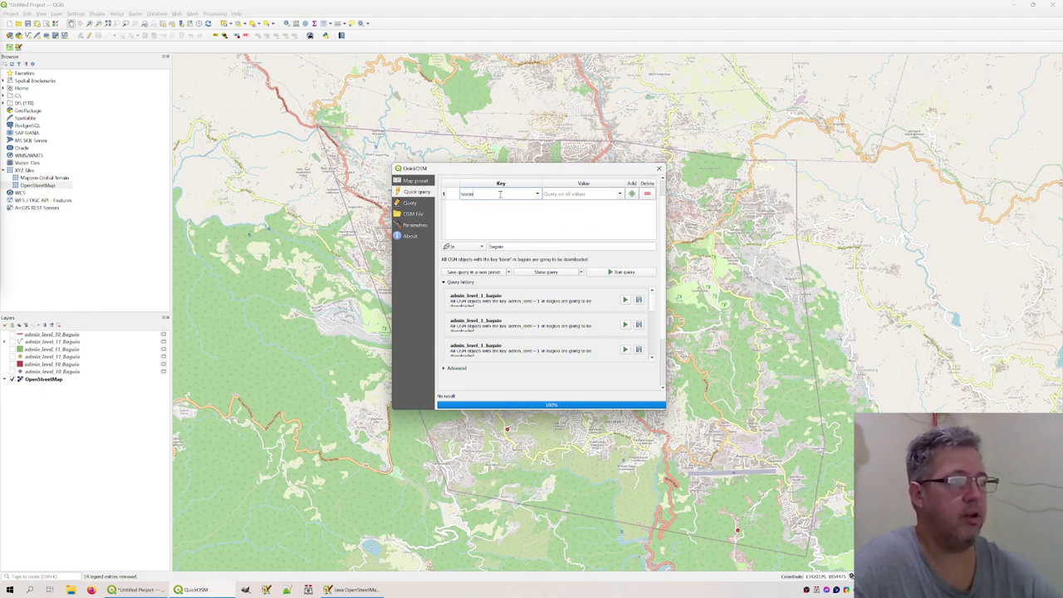
pyautogui.click(573, 194)
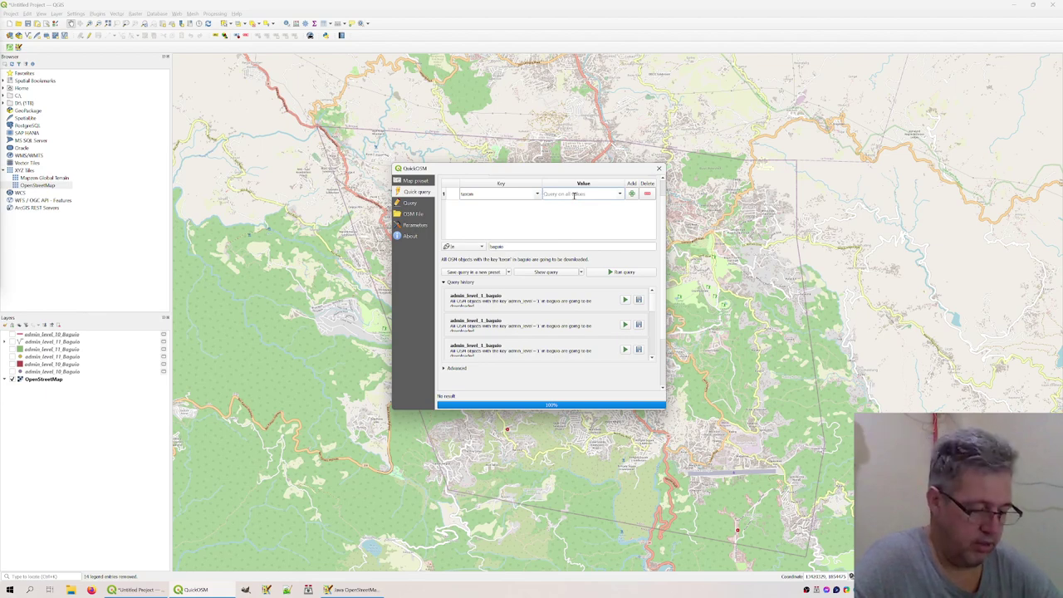
pyautogui.write('Pky')
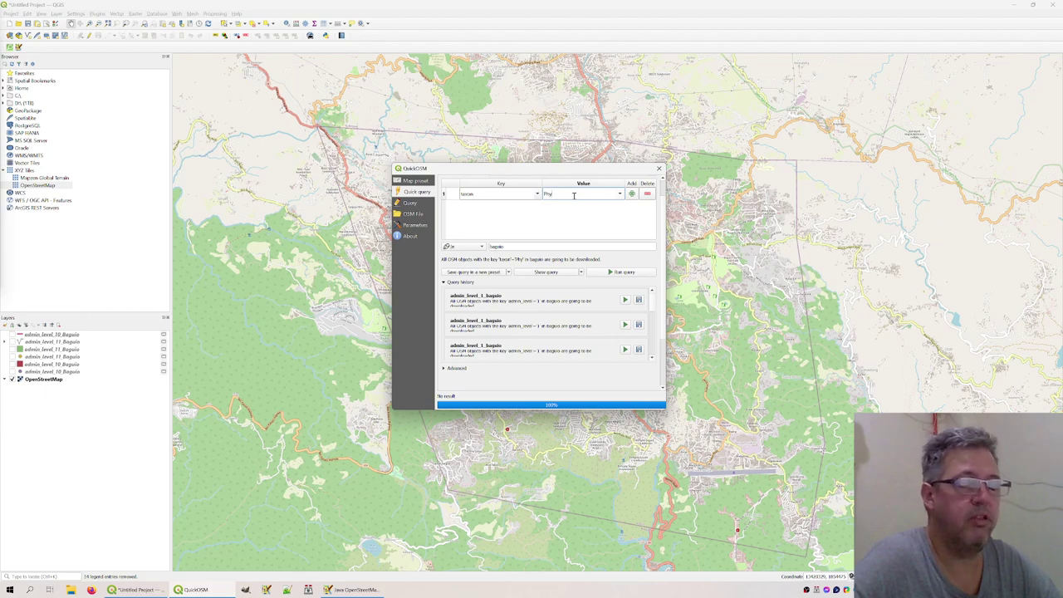
pyautogui.write('llosta')
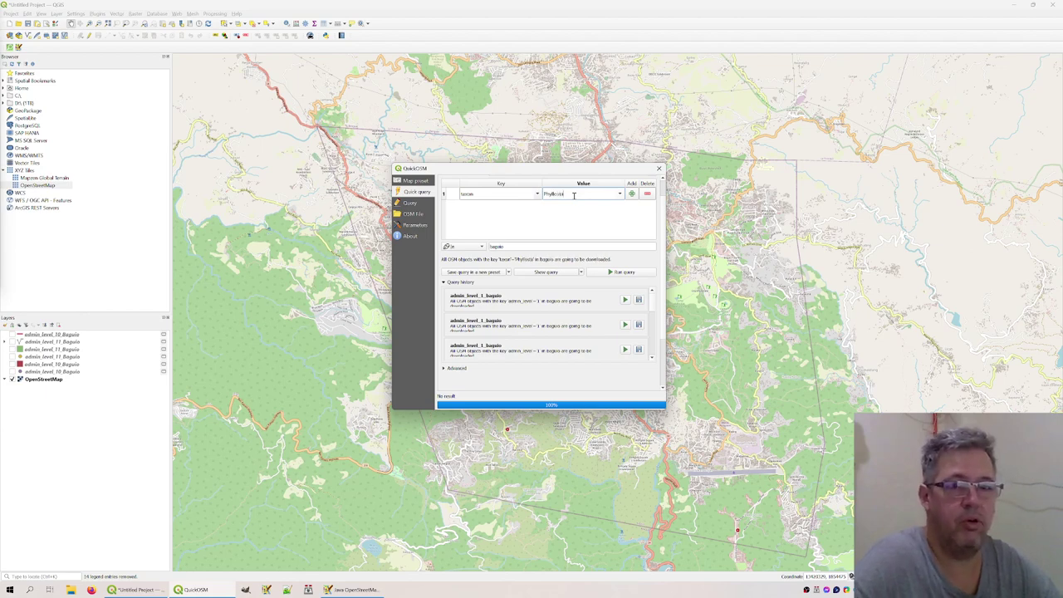
pyautogui.write('c')
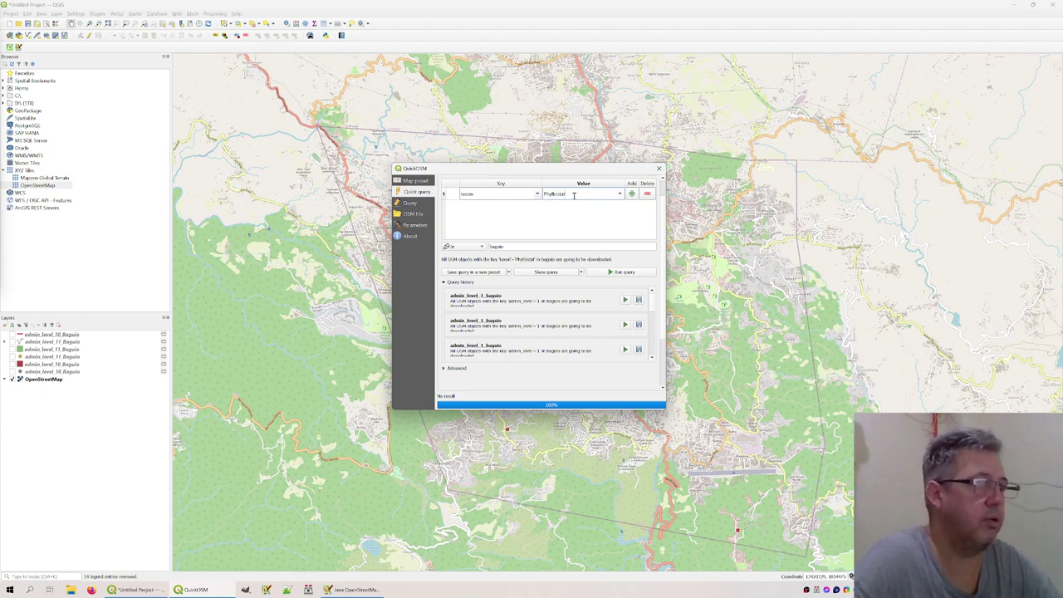
pyautogui.write('hys')
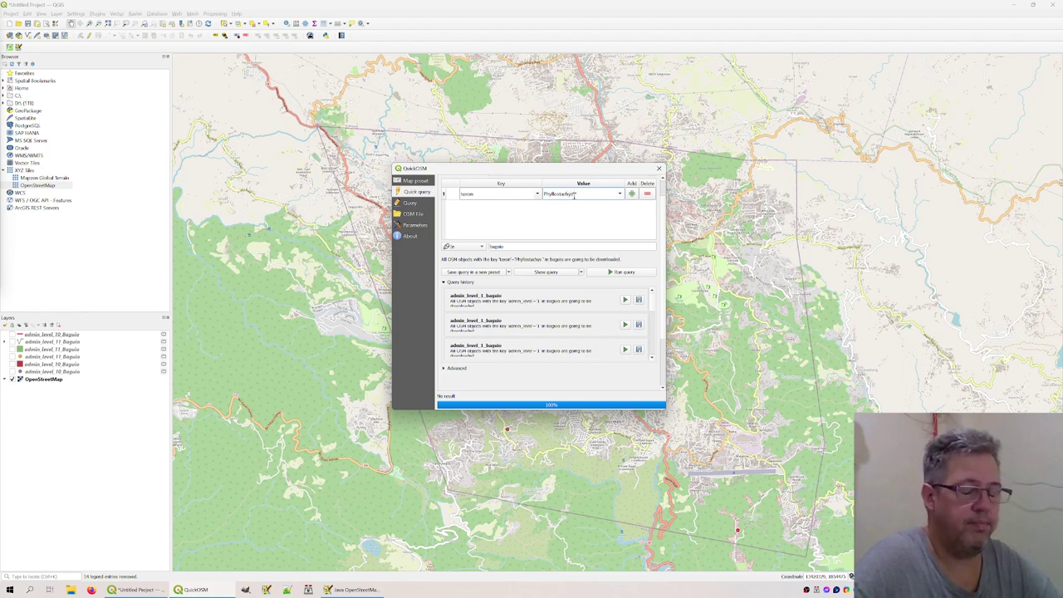
pyautogui.write(' edulis')
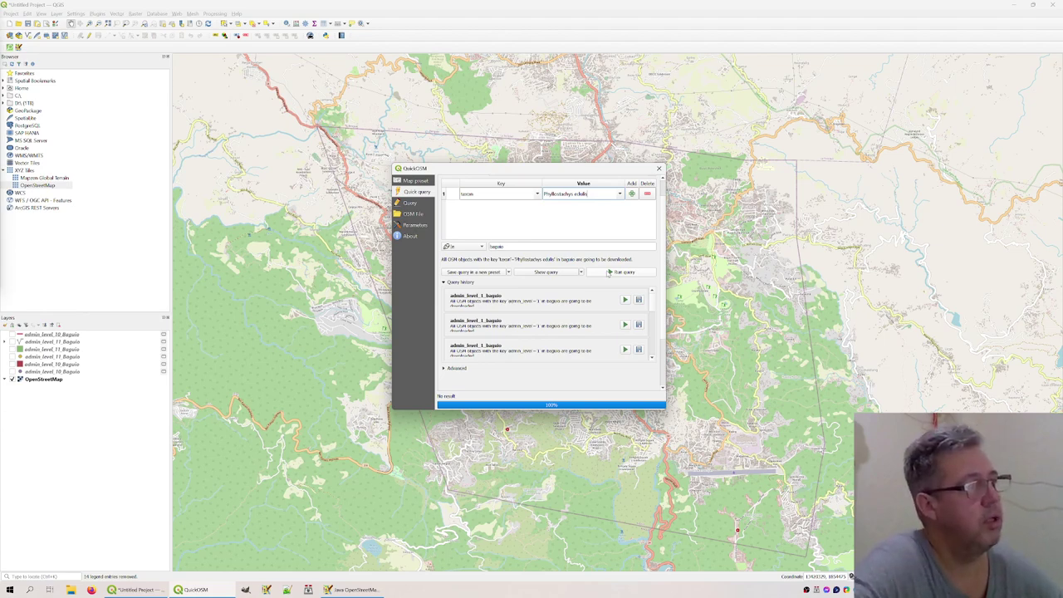
# - Run the query to load the taxon_Phyllostachys edulis_baguio layer, then zoom onto its grey polygon
pyautogui.click(609, 272)
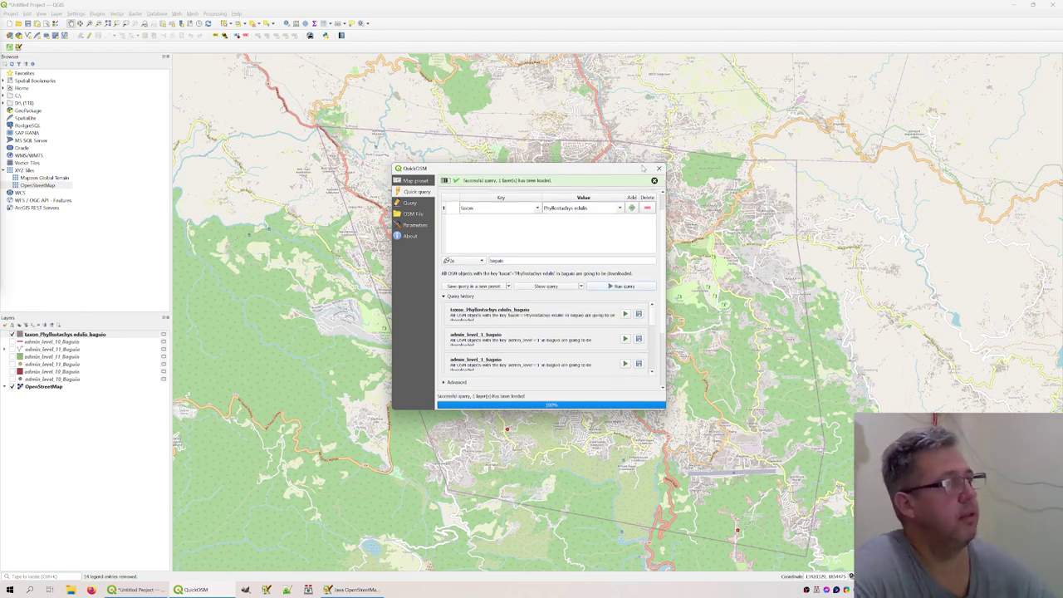
pyautogui.moveTo(633, 173); pyautogui.dragTo(911, 183)
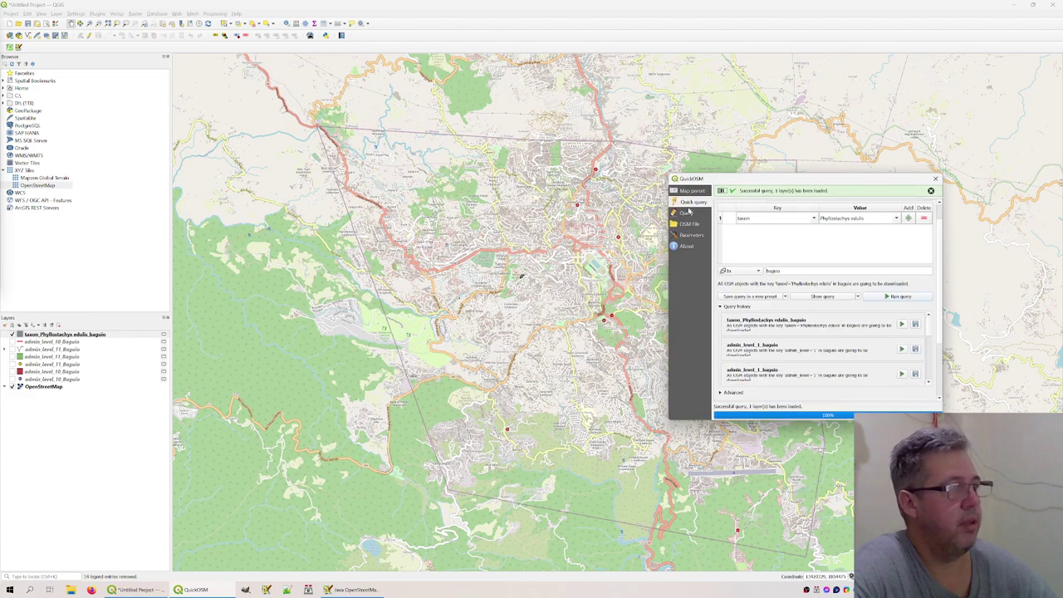
pyautogui.scroll(2, 564, 258)
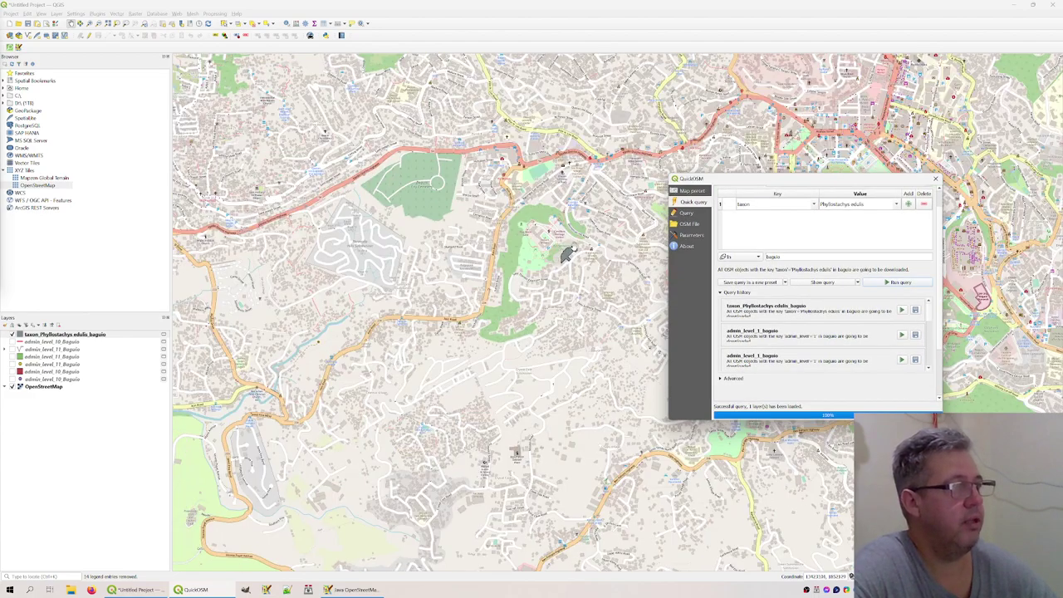
pyautogui.scroll(1, 565, 253)
pyautogui.scroll(1, 573, 253)
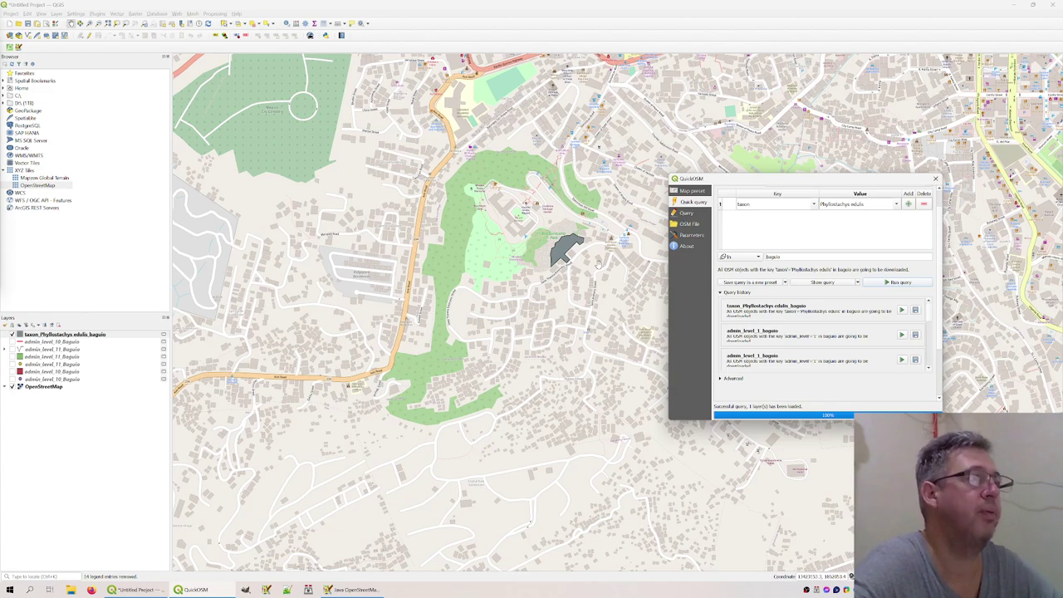
# - Change the QuickOSM query to leisure = park in Baguio and run it
pyautogui.doubleClick(784, 205)
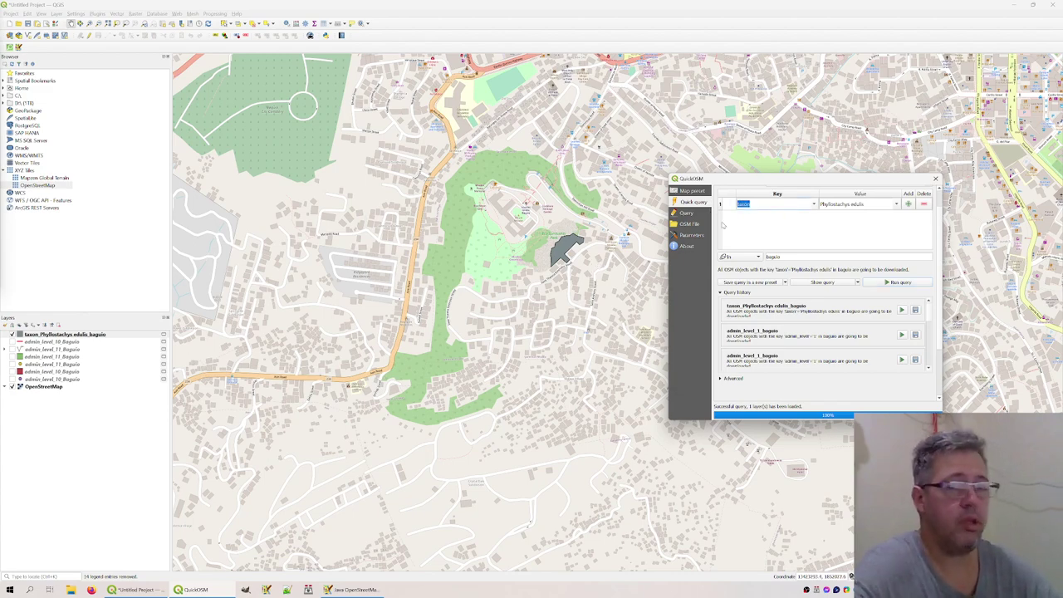
pyautogui.write('leisu')
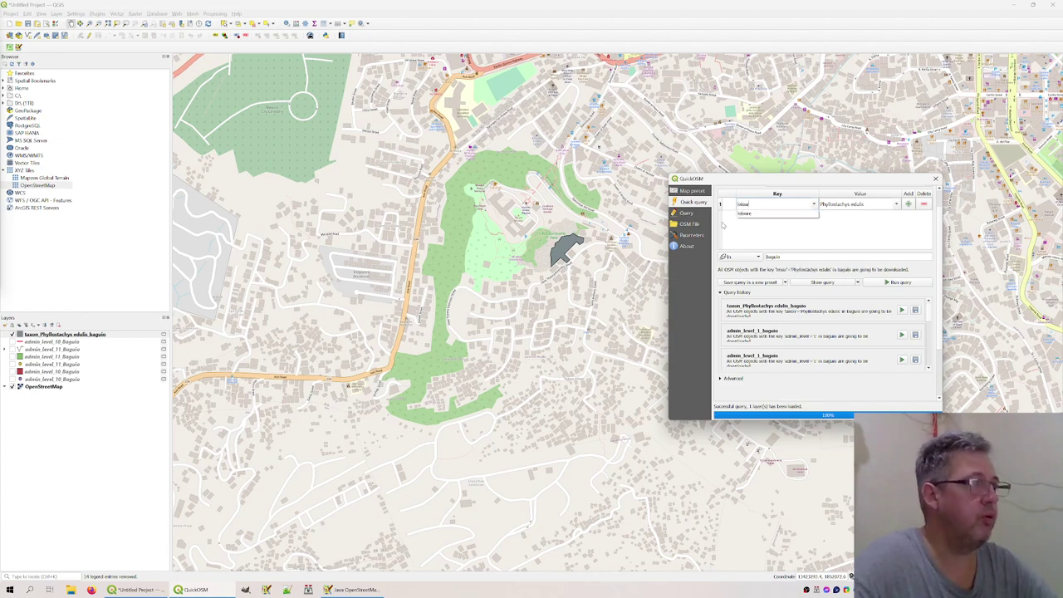
pyautogui.press('Tab')
pyautogui.write('park')
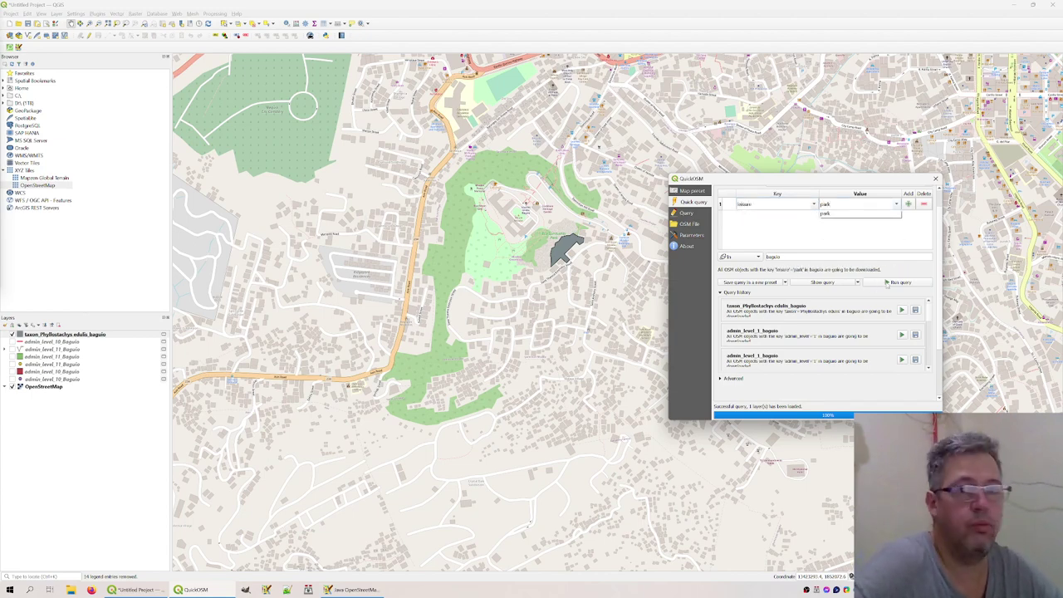
pyautogui.click(887, 282)
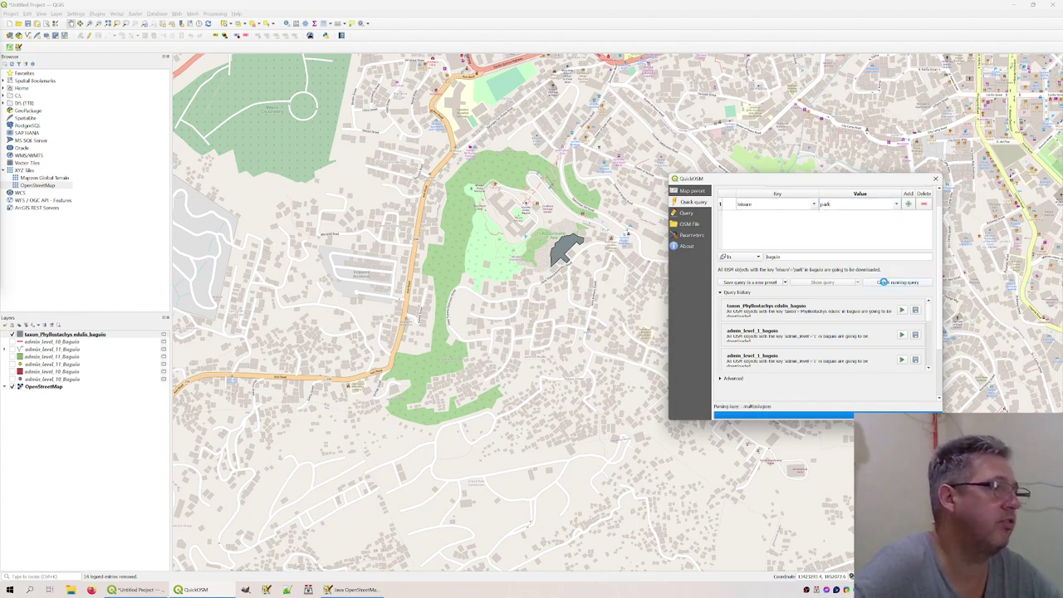
# - Zoom and pan across Baguio to review the orange leisure_park_baguio polygons
pyautogui.scroll(-2, 532, 247)
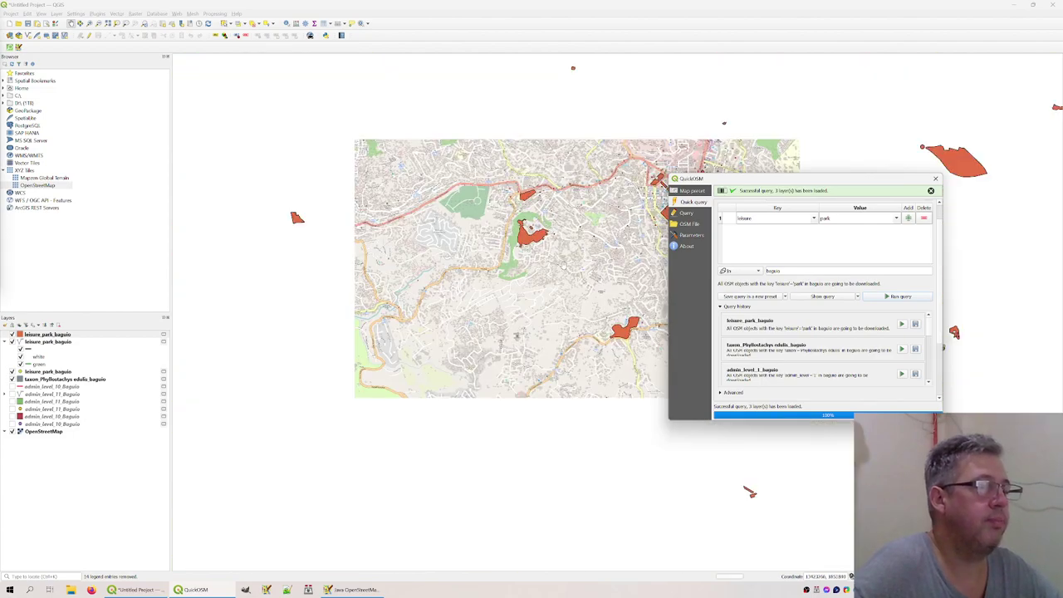
pyautogui.click(750, 491)
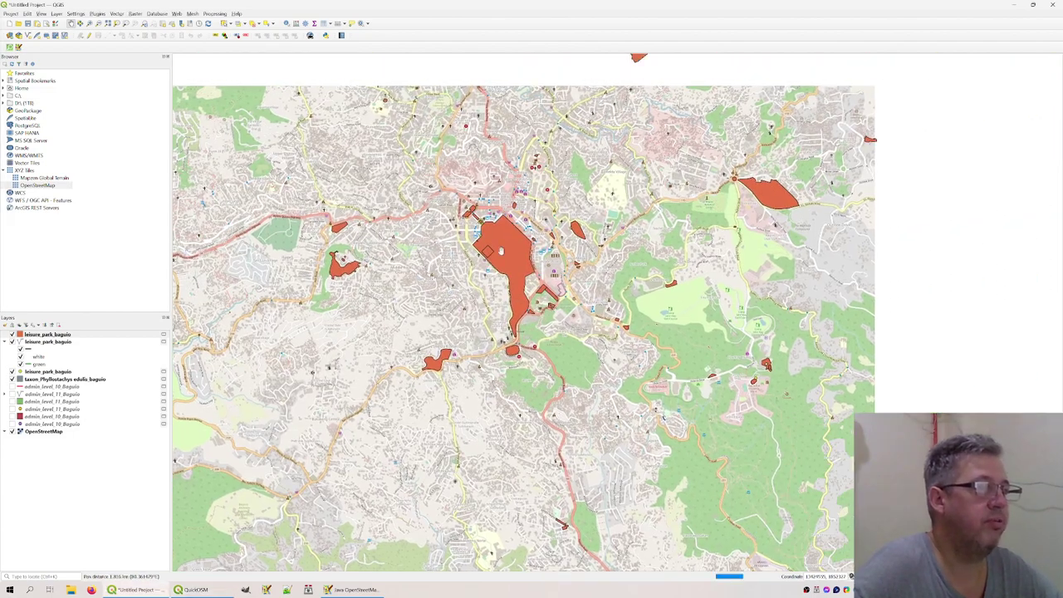
pyautogui.scroll(-1, 484, 257)
pyautogui.scroll(3, 485, 249)
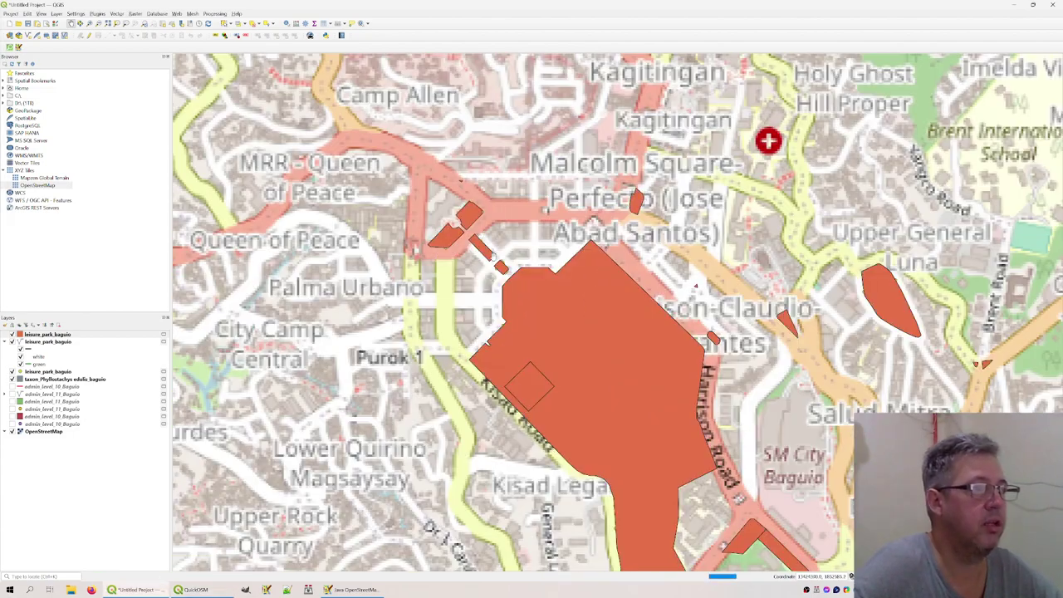
pyautogui.scroll(-1, 478, 203)
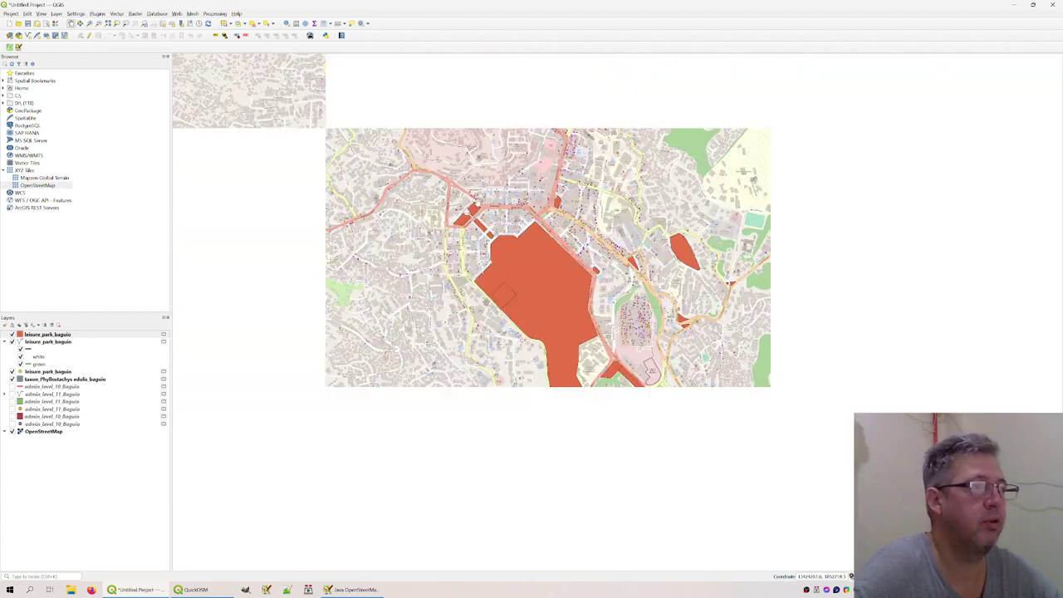
pyautogui.scroll(-1, 450, 255)
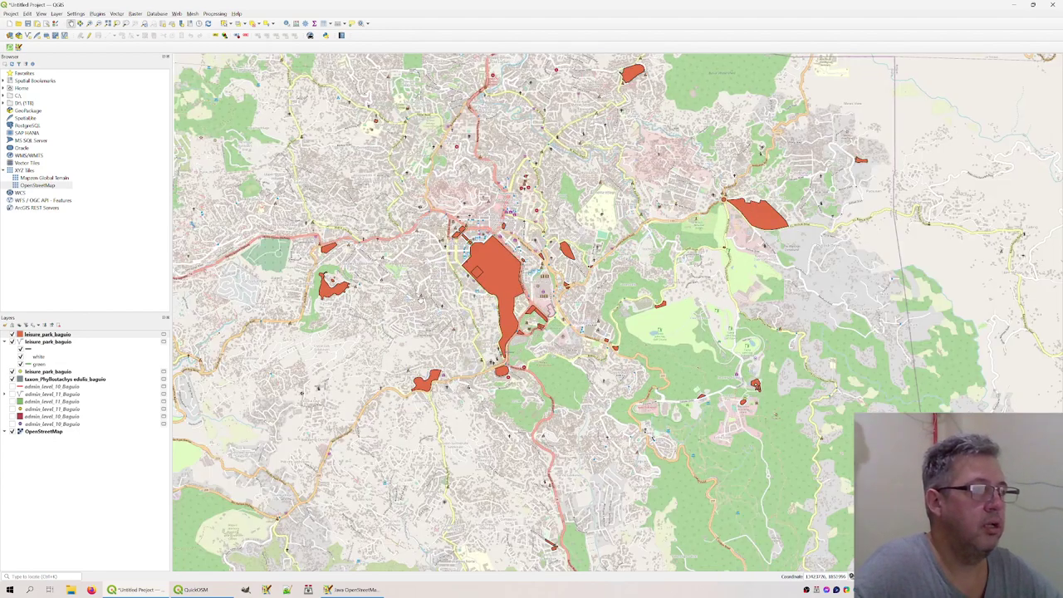
pyautogui.moveTo(417, 301); pyautogui.dragTo(492, 300)
pyautogui.scroll(-1, 491, 300)
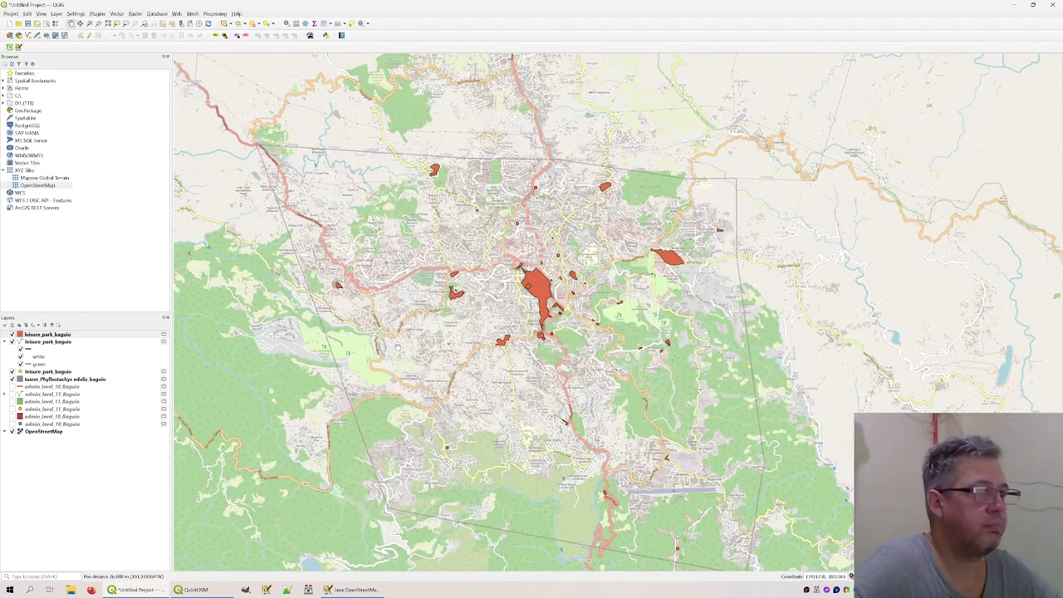
pyautogui.moveTo(413, 322); pyautogui.dragTo(505, 320)
pyautogui.scroll(1, 772, 258)
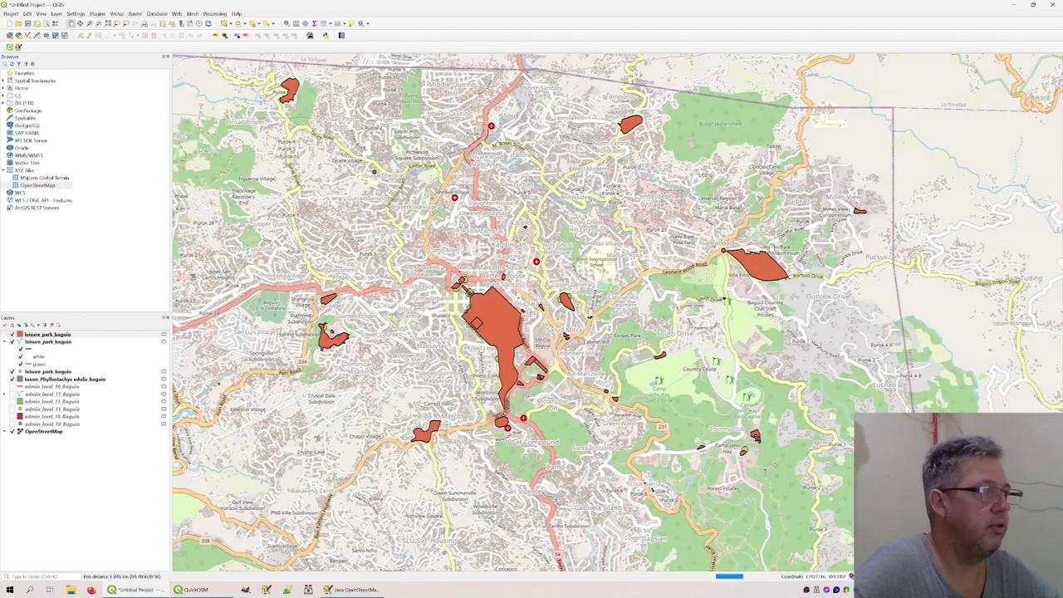
pyautogui.scroll(-1, 779, 279)
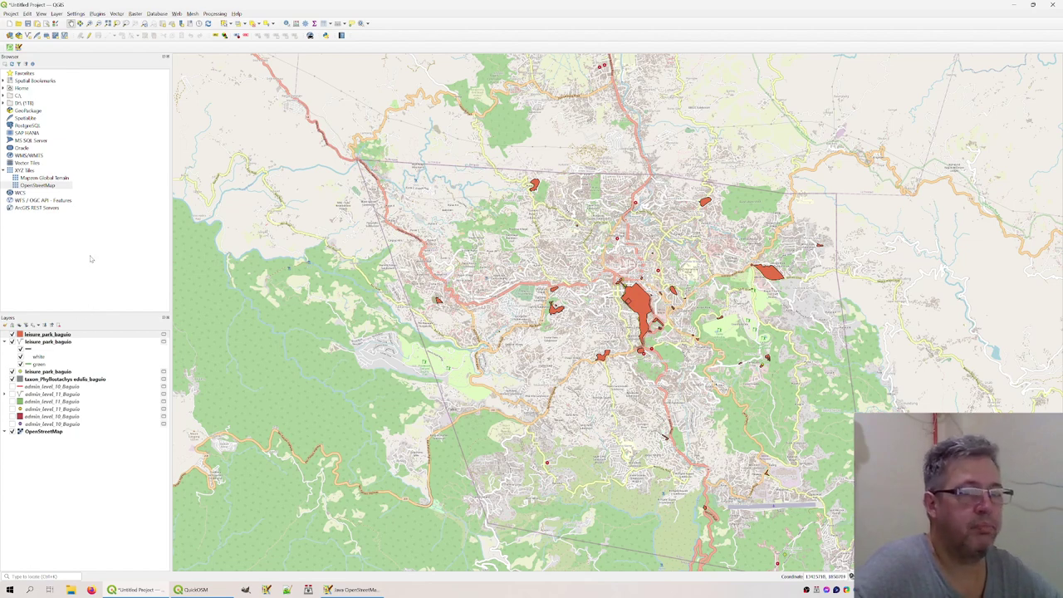
# - Change the query value to golf_course and run it, adding the leisure_golf_course_baguio layers
pyautogui.click(193, 590)
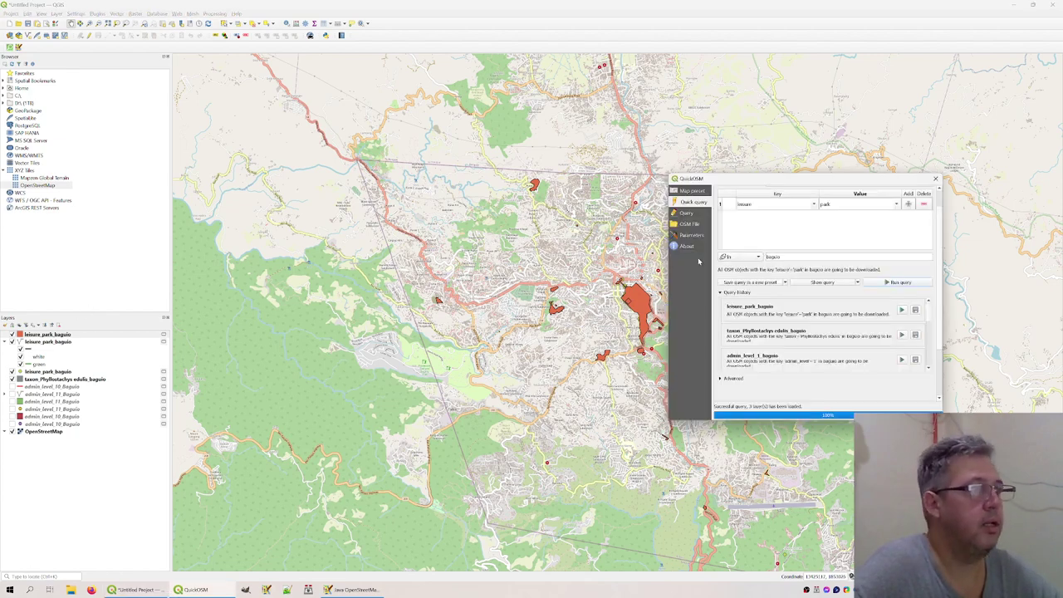
pyautogui.press('BackSpace')
pyautogui.press('BackSpace')
pyautogui.press('BackSpace')
pyautogui.press('BackSpace')
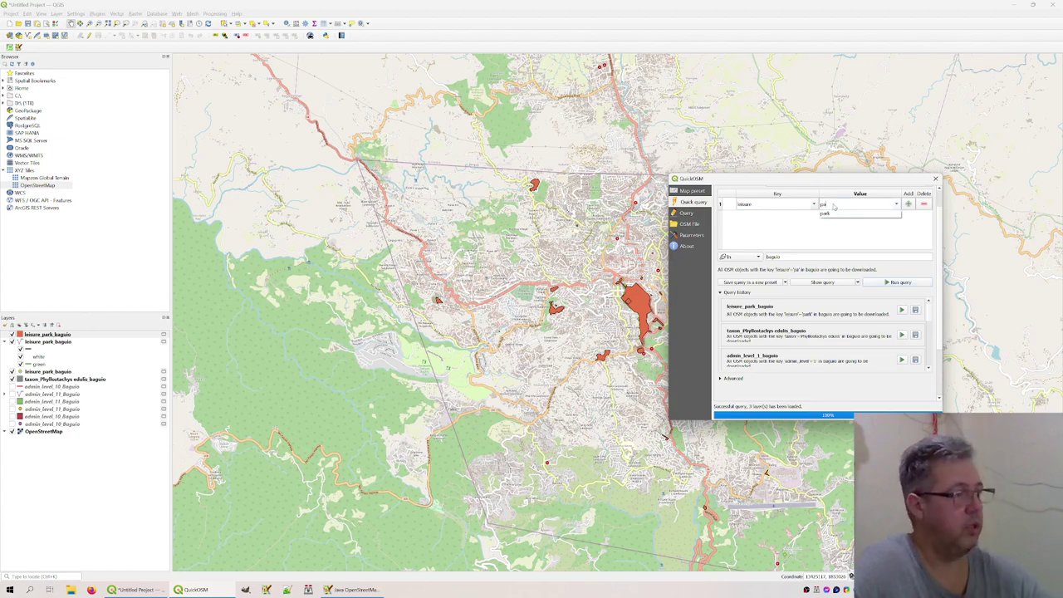
pyautogui.write('golf')
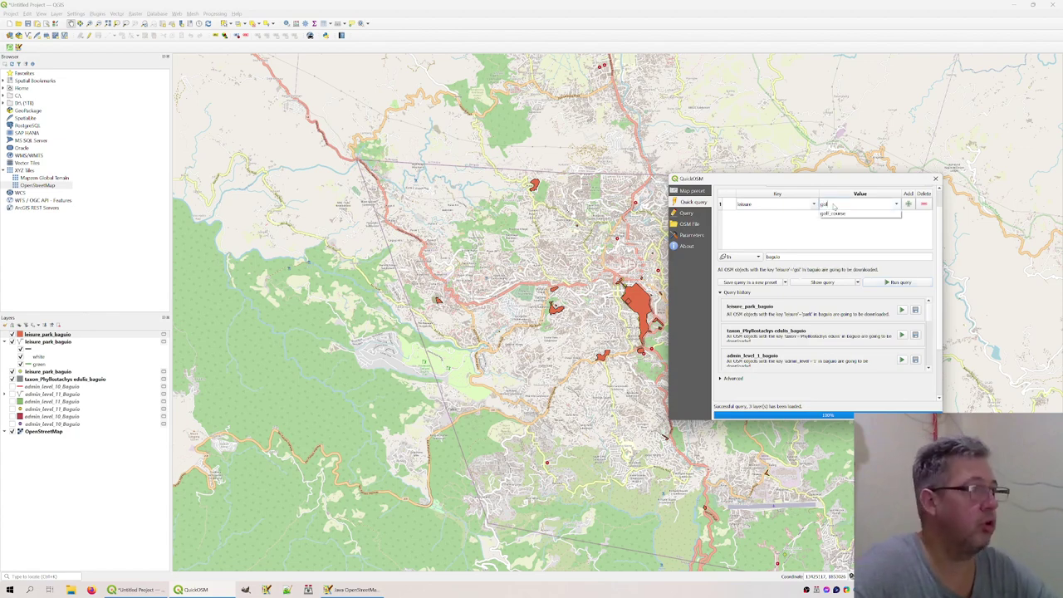
pyautogui.click(834, 213)
pyautogui.click(897, 282)
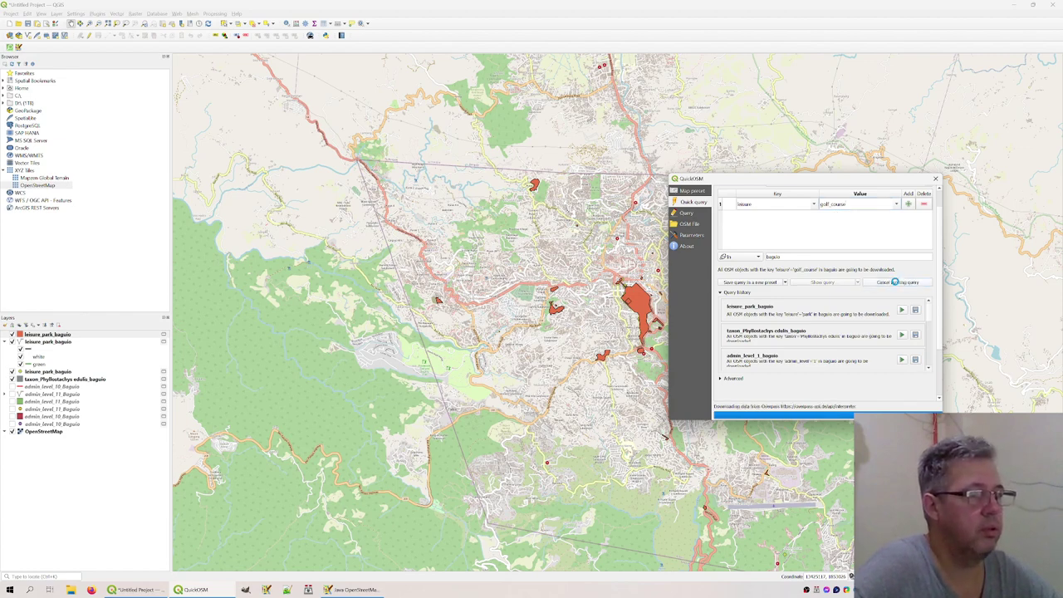
pyautogui.moveTo(818, 181); pyautogui.dragTo(567, 53)
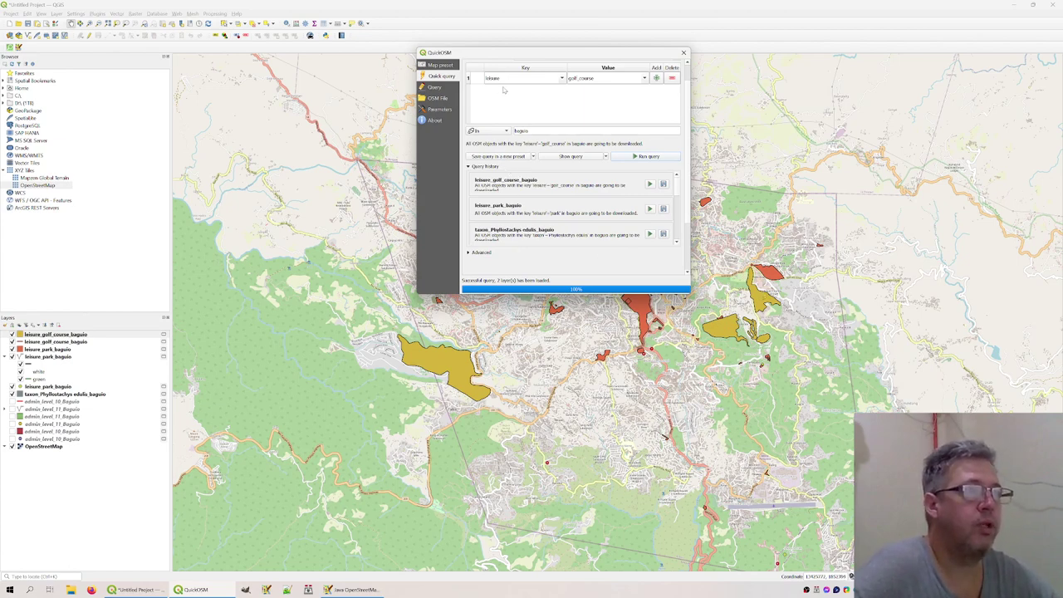
# - Query landuse = farmland in Baguio, loading the purple landuse_farmland_baguio polygons
pyautogui.moveTo(503, 79); pyautogui.dragTo(467, 76)
pyautogui.write('landuse')
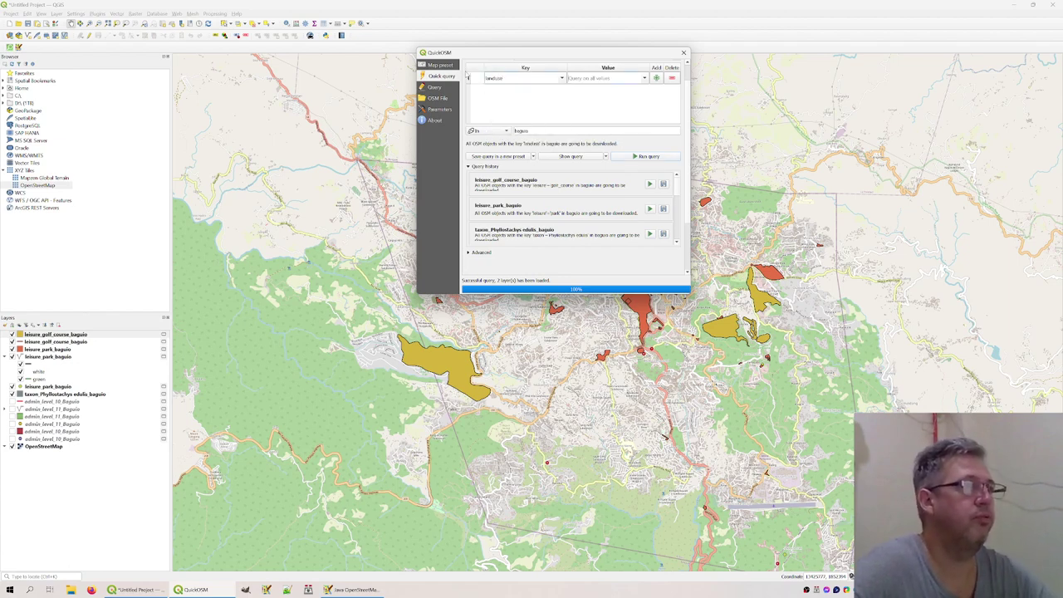
pyautogui.press('Tab')
pyautogui.write('farmland')
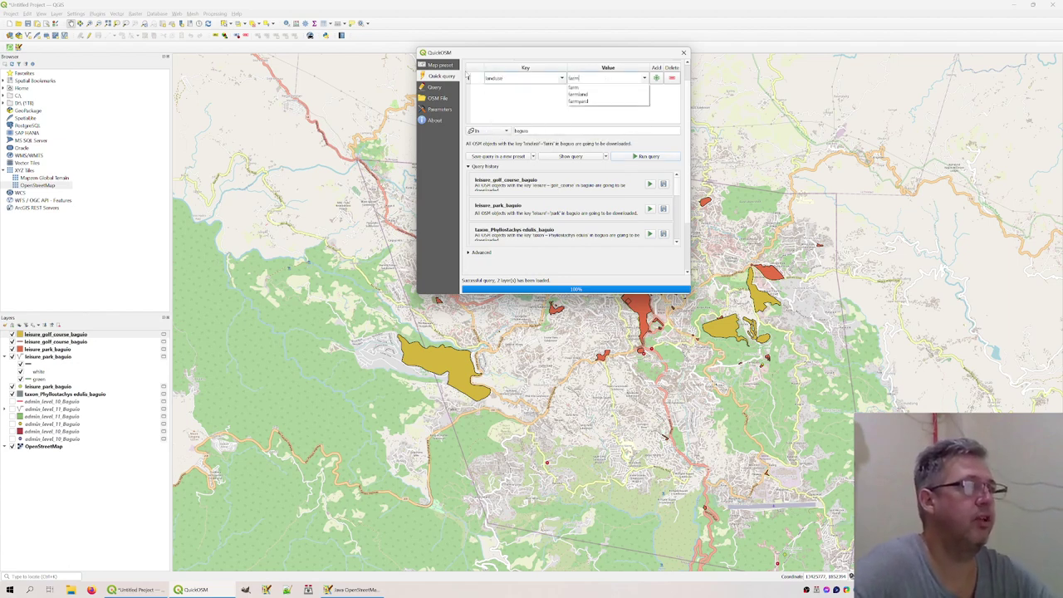
pyautogui.click(516, 104)
pyautogui.click(645, 157)
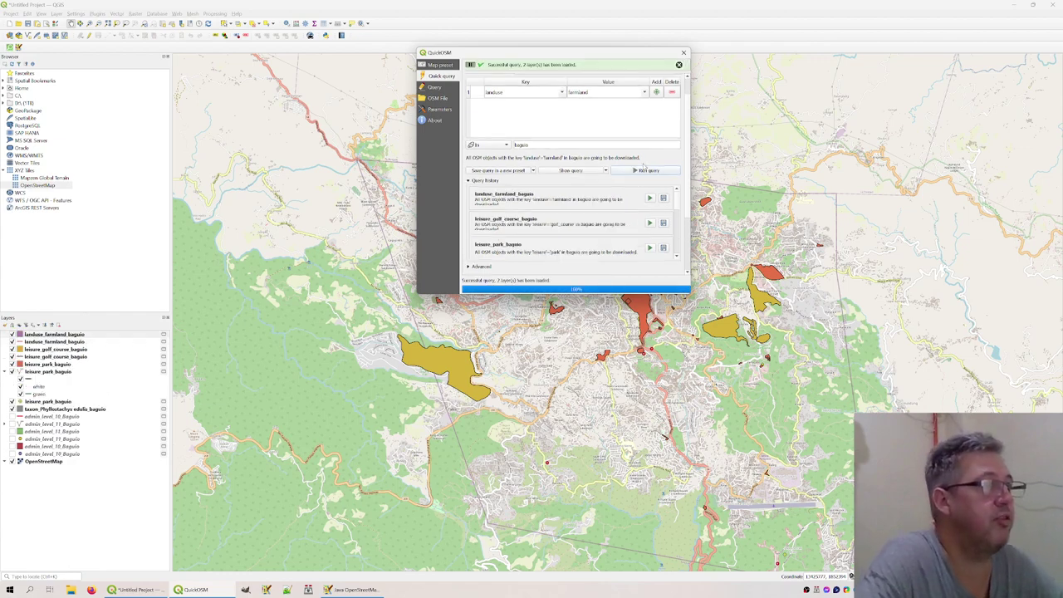
pyautogui.moveTo(593, 59); pyautogui.dragTo(920, 82)
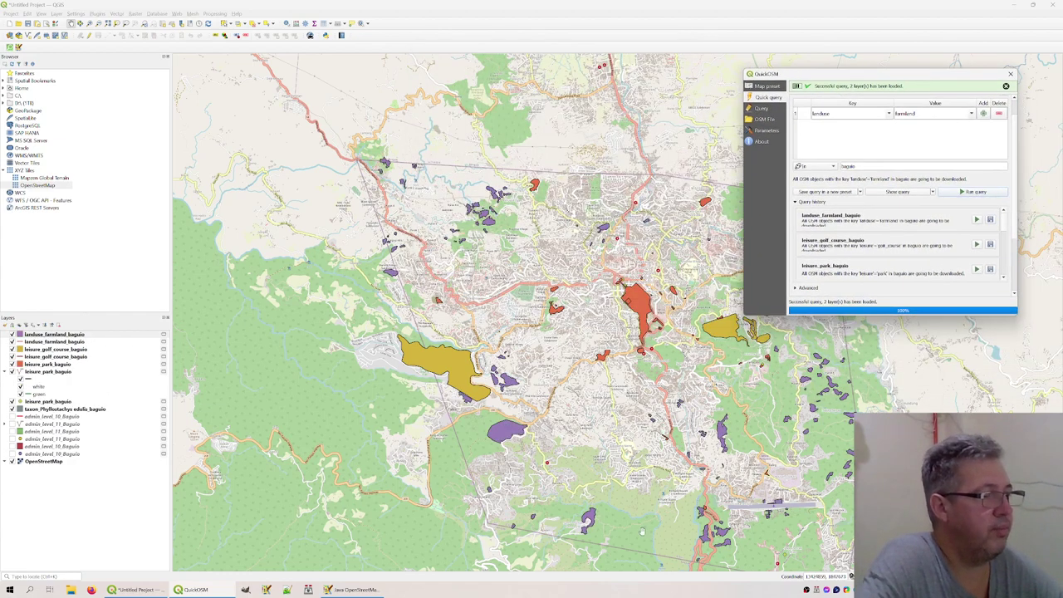